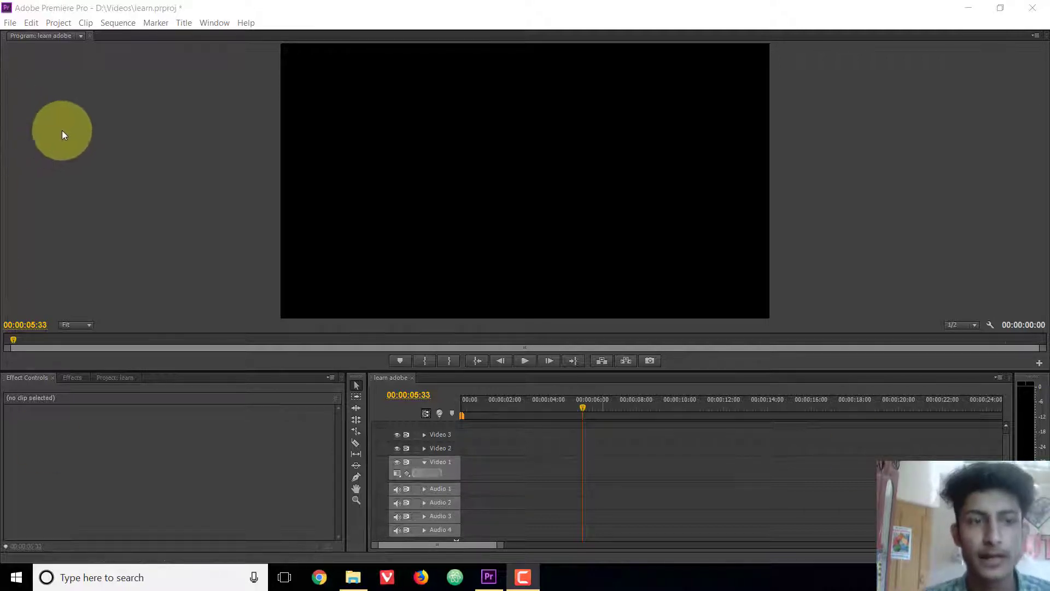
Step: Drag DSC_0055.MOV from the v2 folder in File Explorer into the Premiere timeline
left_click(67, 130)
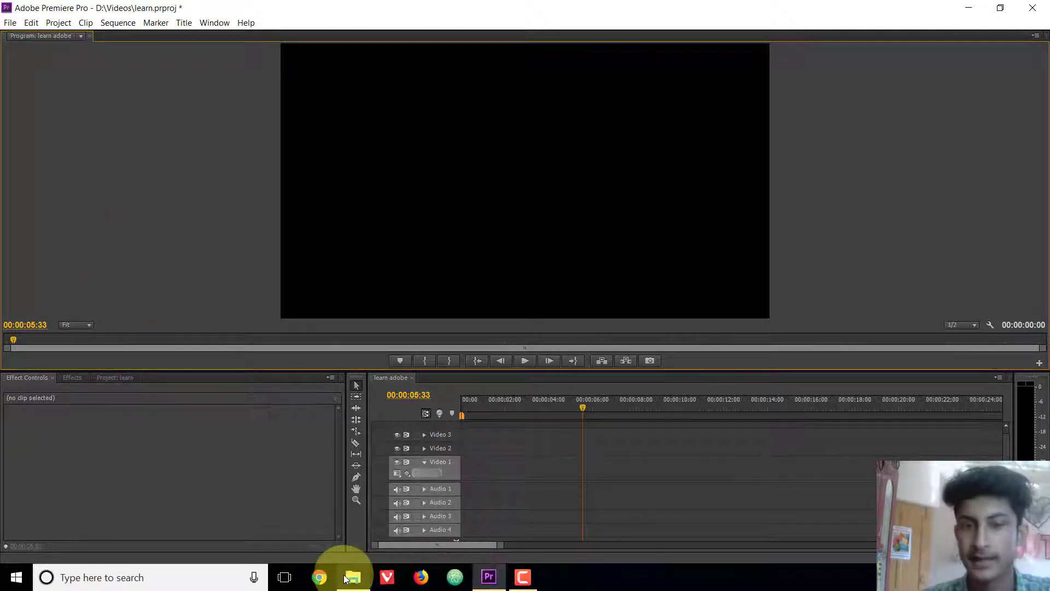
mouse_move(345, 578)
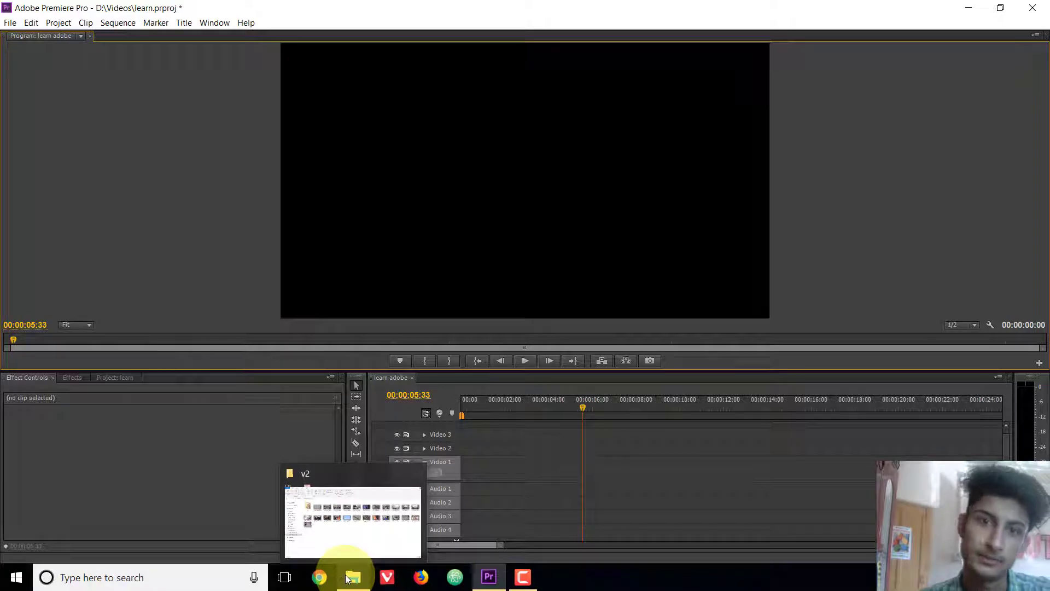
left_click(346, 577)
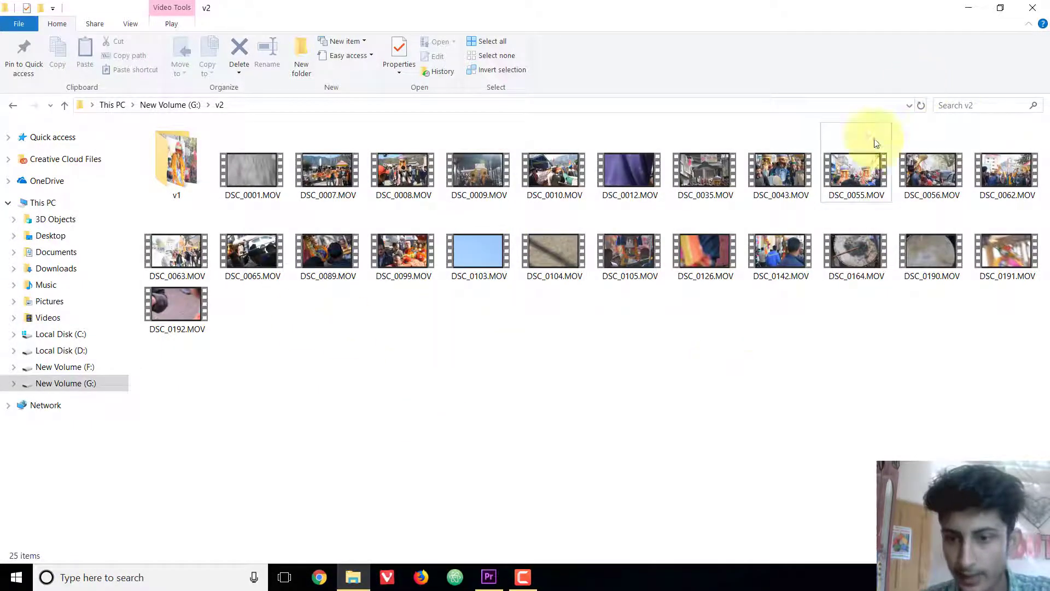
mouse_move(855, 167)
left_mouse_down()
mouse_move(610, 577)
mouse_move(453, 476)
mouse_move(497, 478)
left_mouse_up()
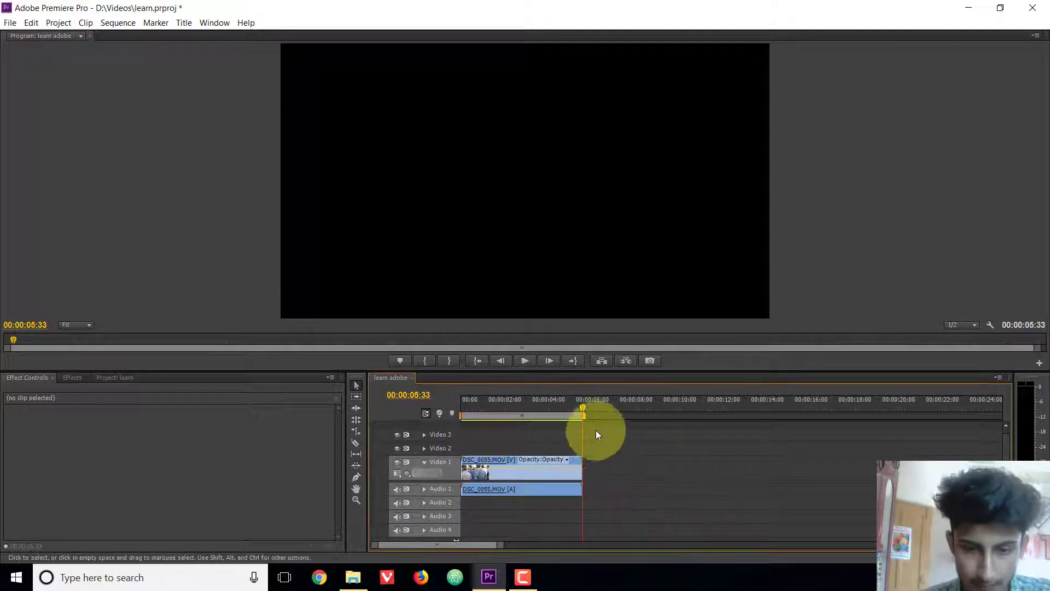
Step: Drop the crowd clip at 00:00:00:00, preview it, and close Effect Controls to reveal keying effects
left_click_drag(584, 408, 413, 415)
key("space")
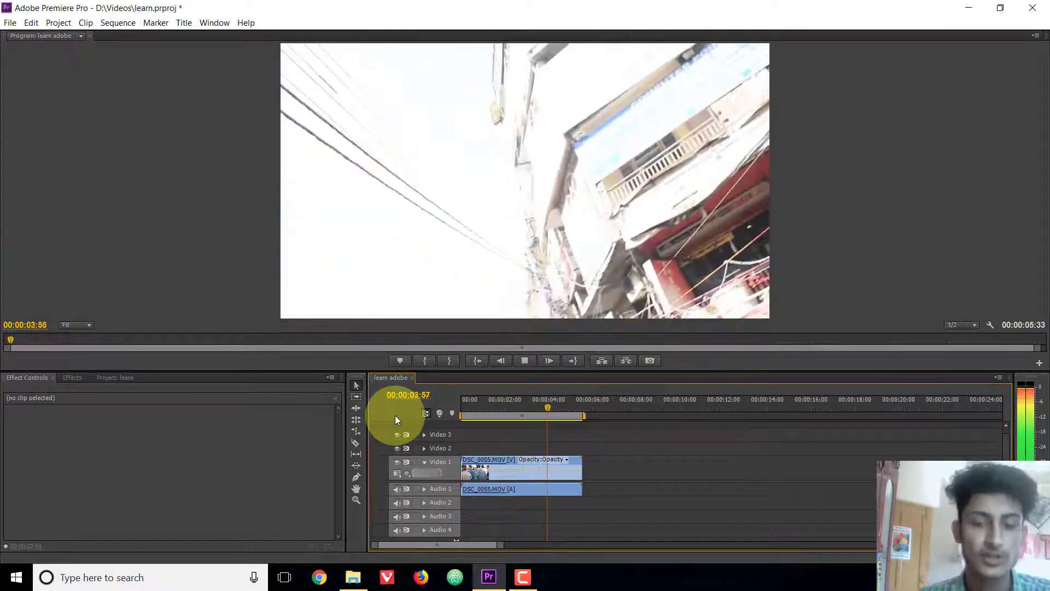
key("space")
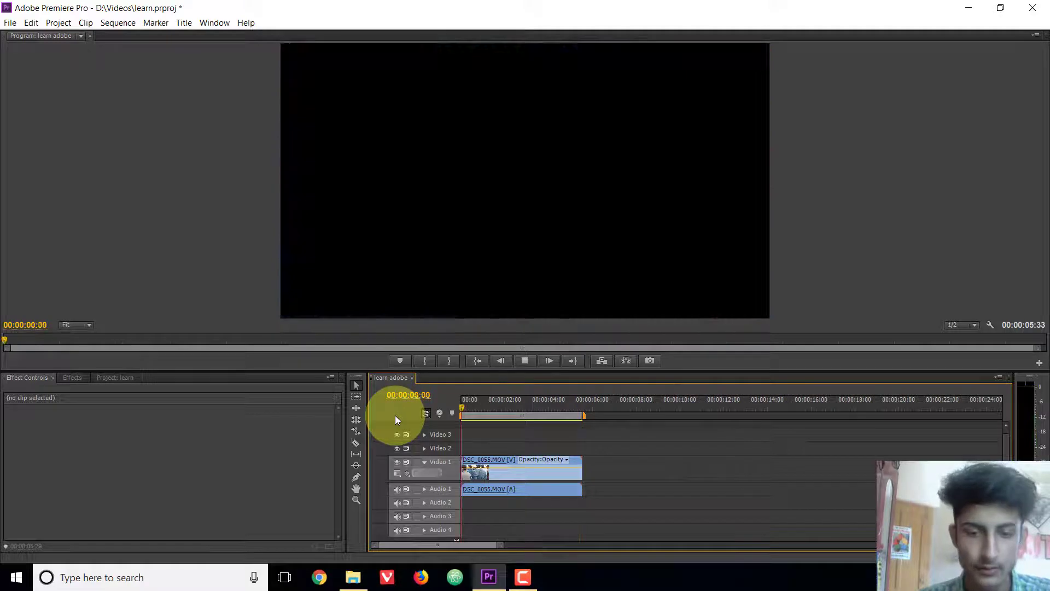
key("space")
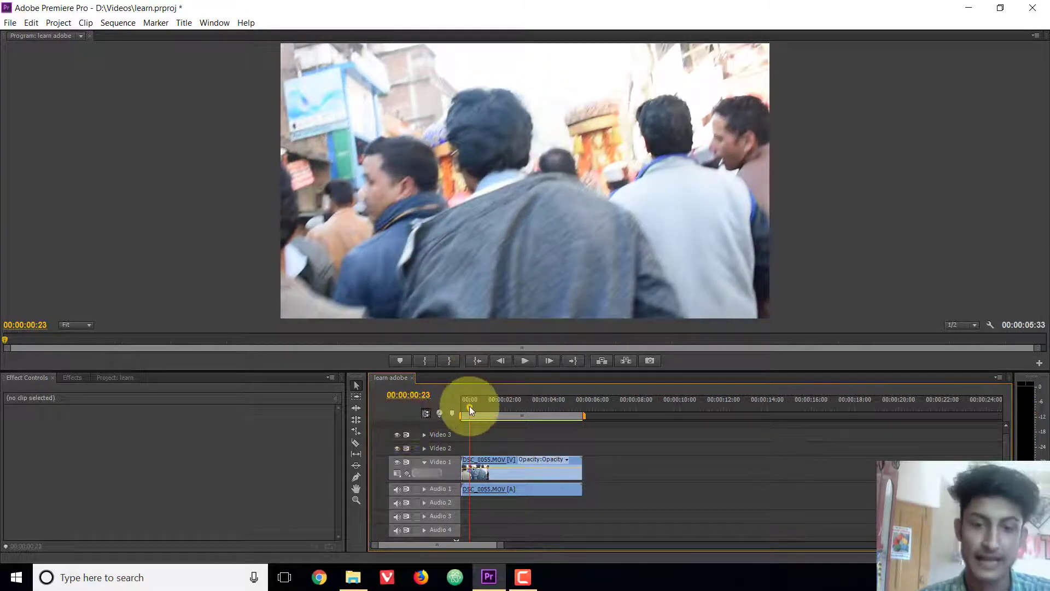
left_click_drag(469, 406, 458, 409)
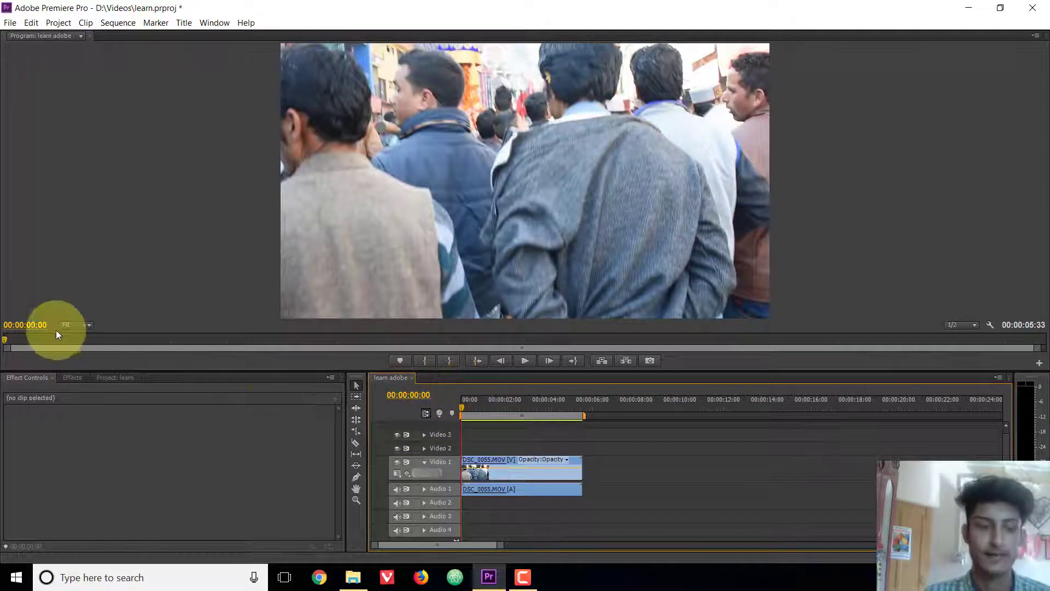
left_click(53, 378)
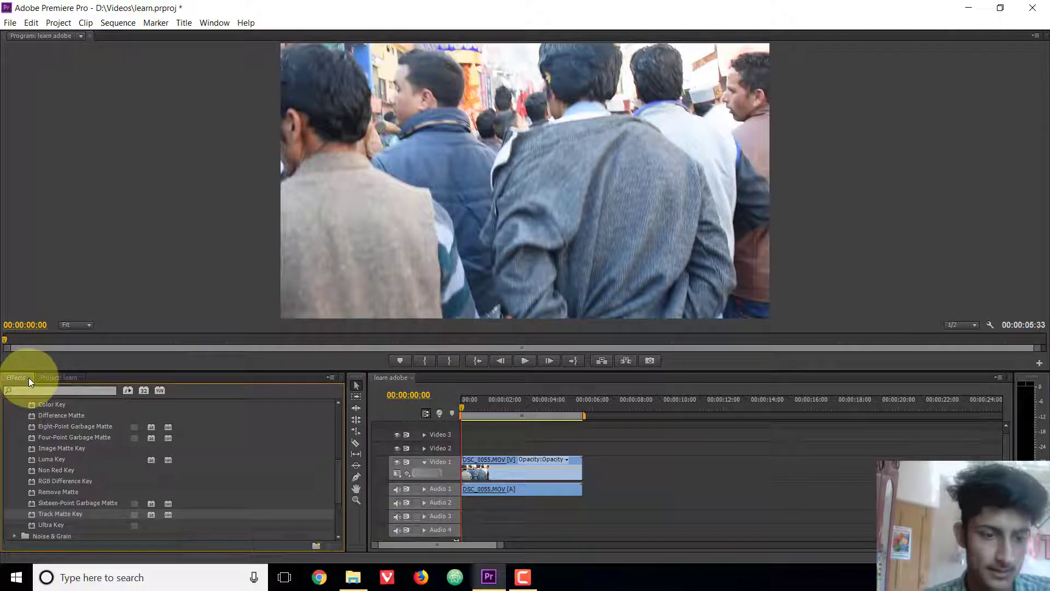
Step: Close the Effects and Project panels, then reopen Effect Controls from the Window menu
left_click(30, 377)
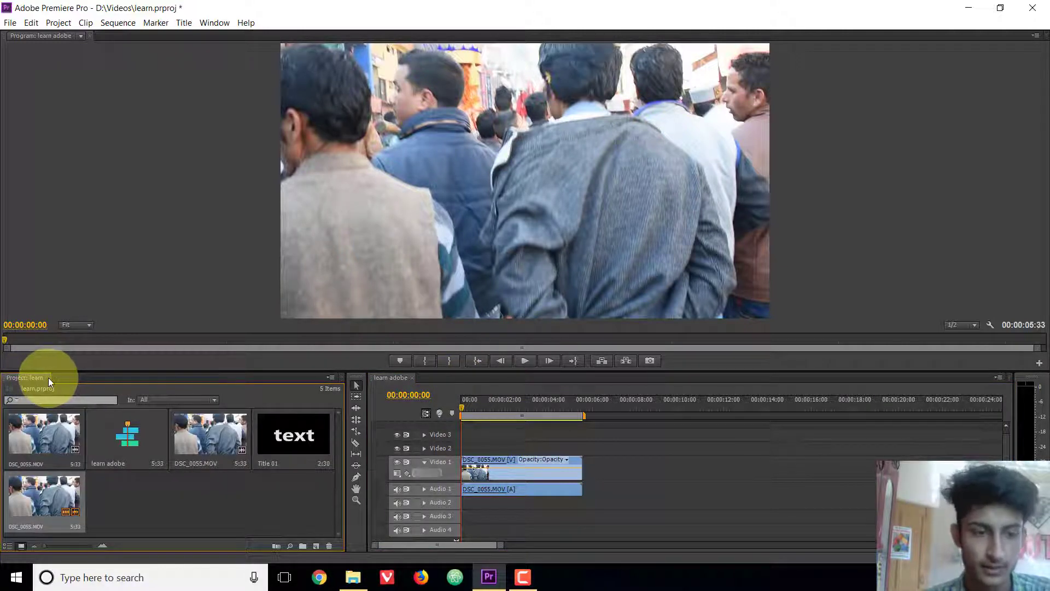
left_click(48, 378)
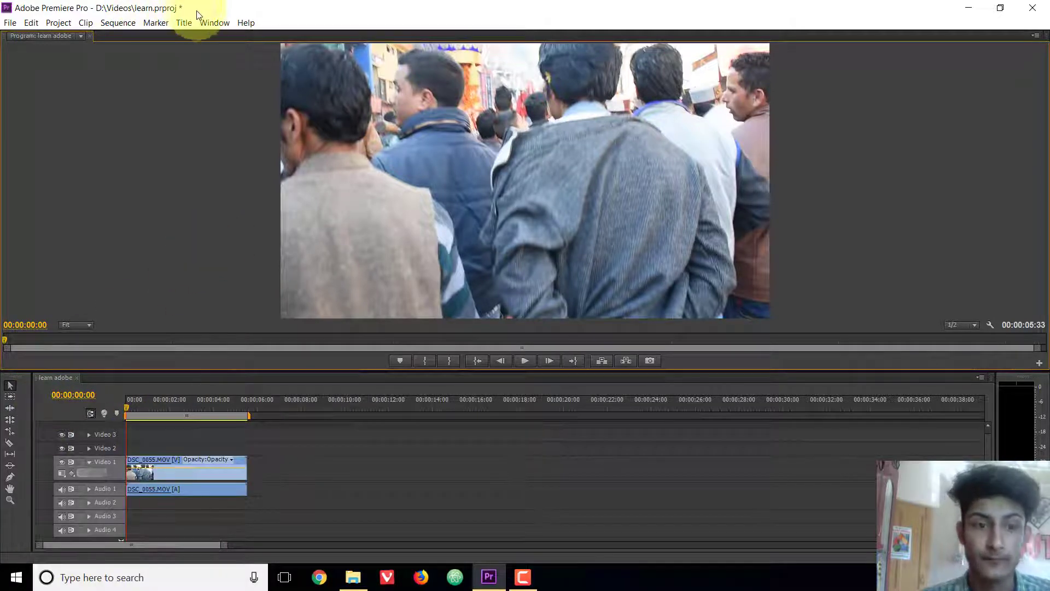
left_click(213, 22)
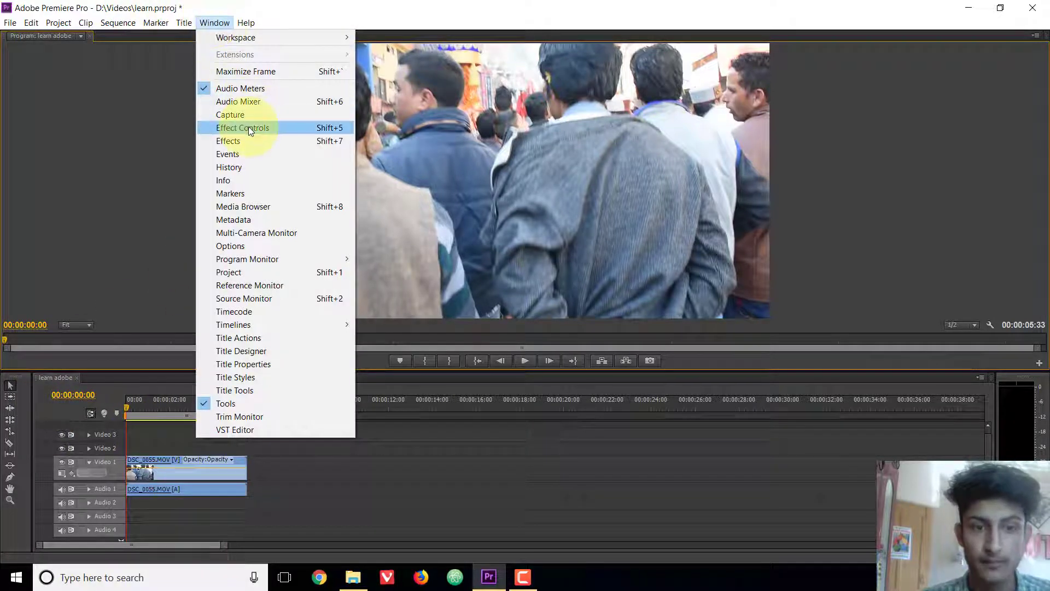
left_click(214, 130)
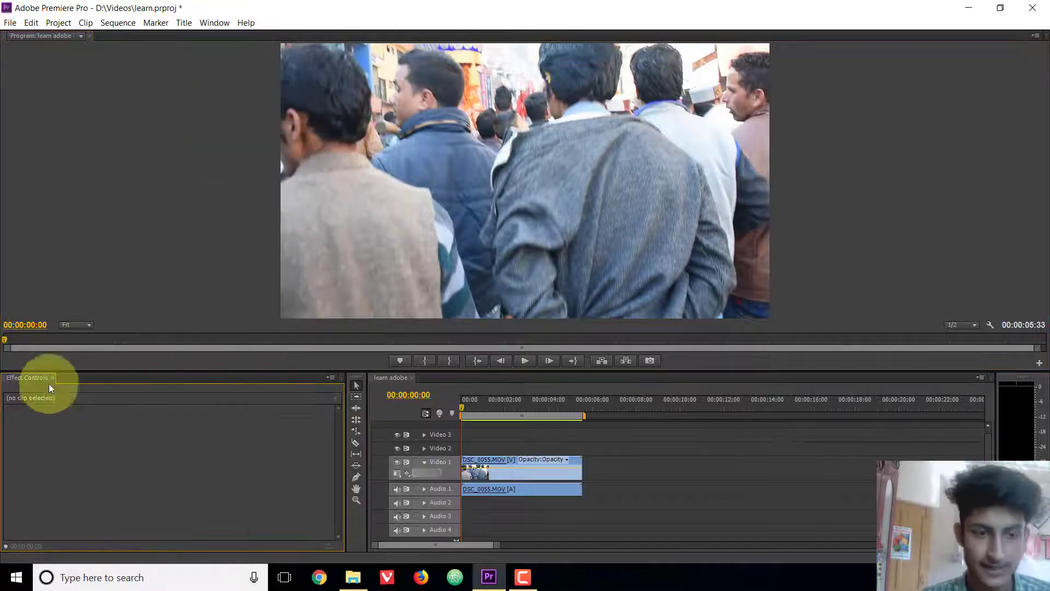
Step: Reopen the Project and Effects panels from the Window menu
left_click(215, 25)
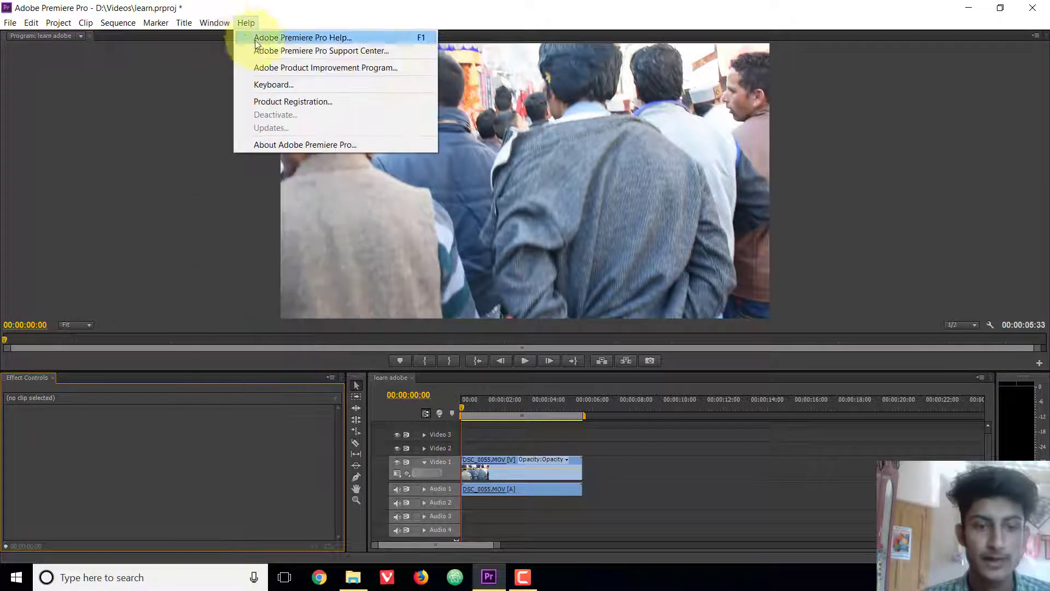
left_click(228, 272)
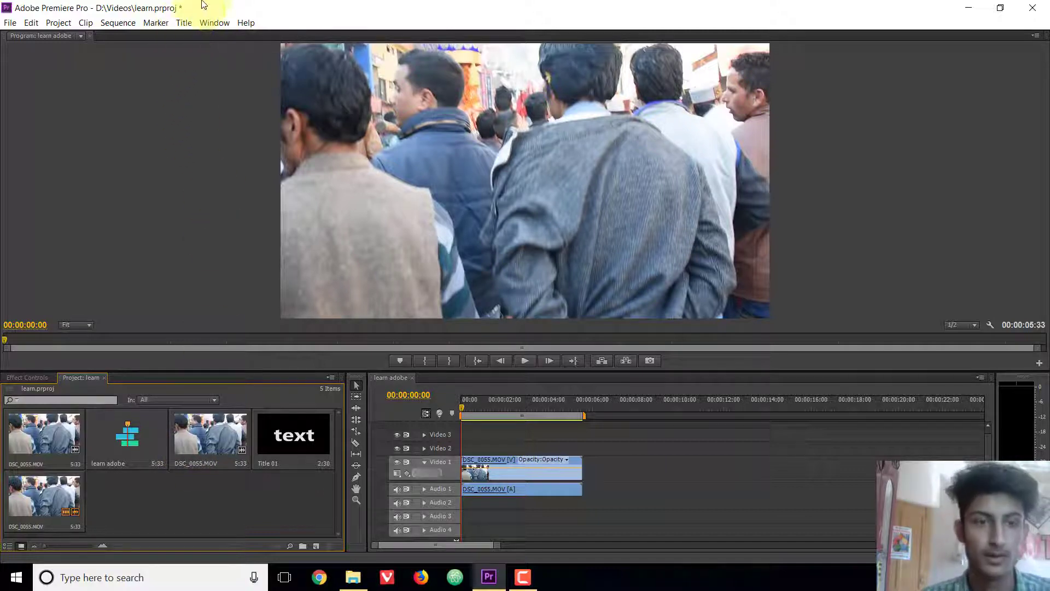
left_click(218, 23)
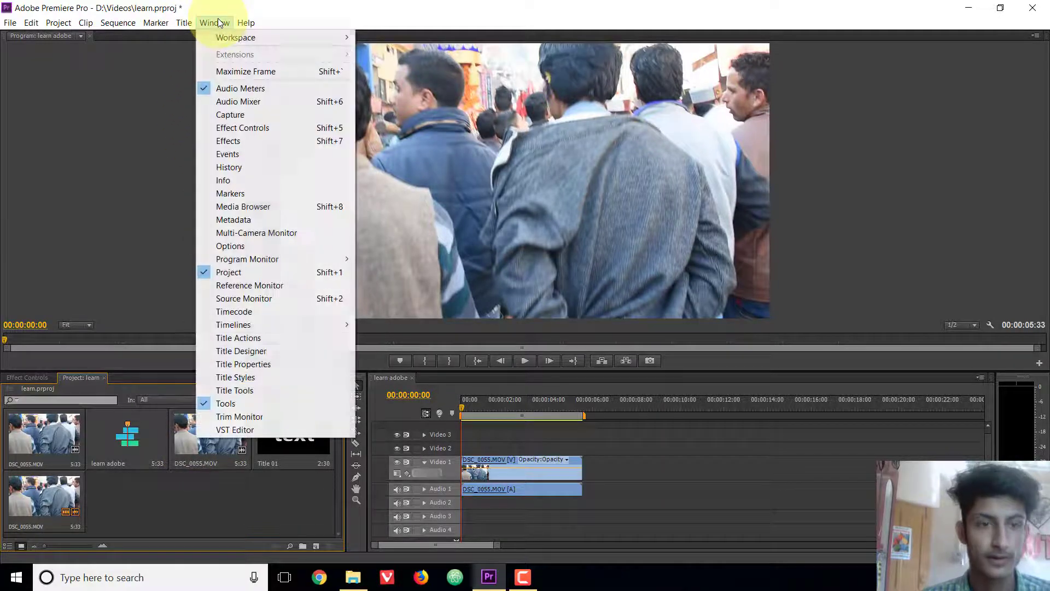
left_click(241, 141)
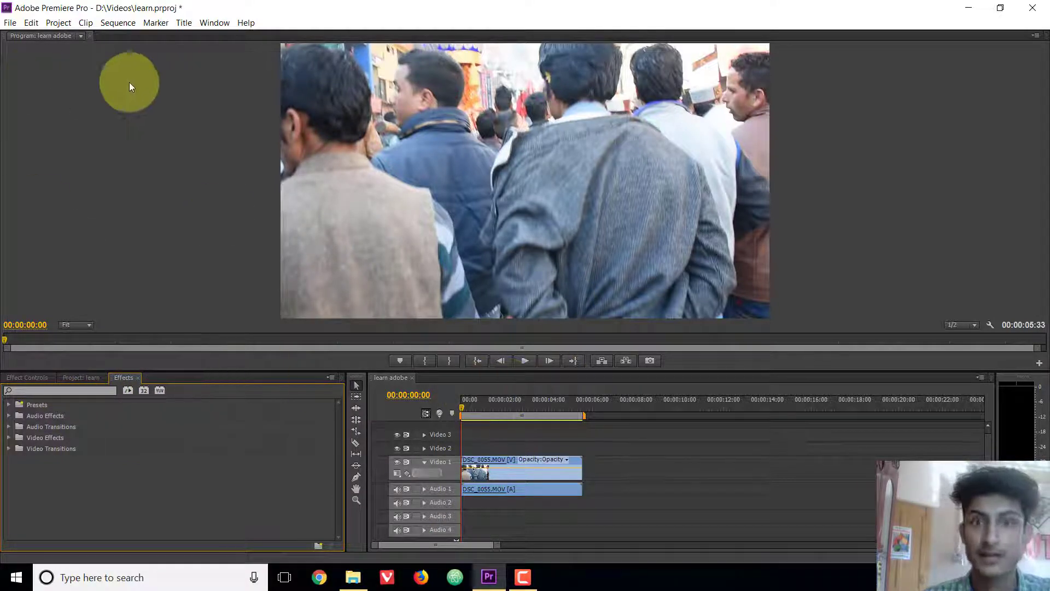
left_click(10, 23)
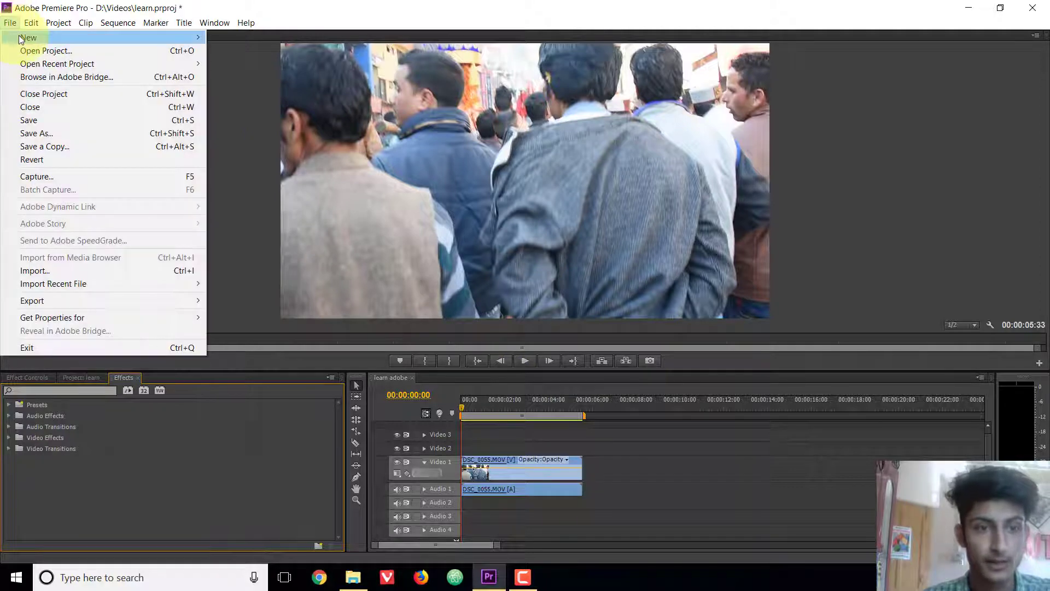
Step: Create a new 1920×1080 title named Title 02 through File > New > Title
mouse_move(33, 37)
left_click(289, 116)
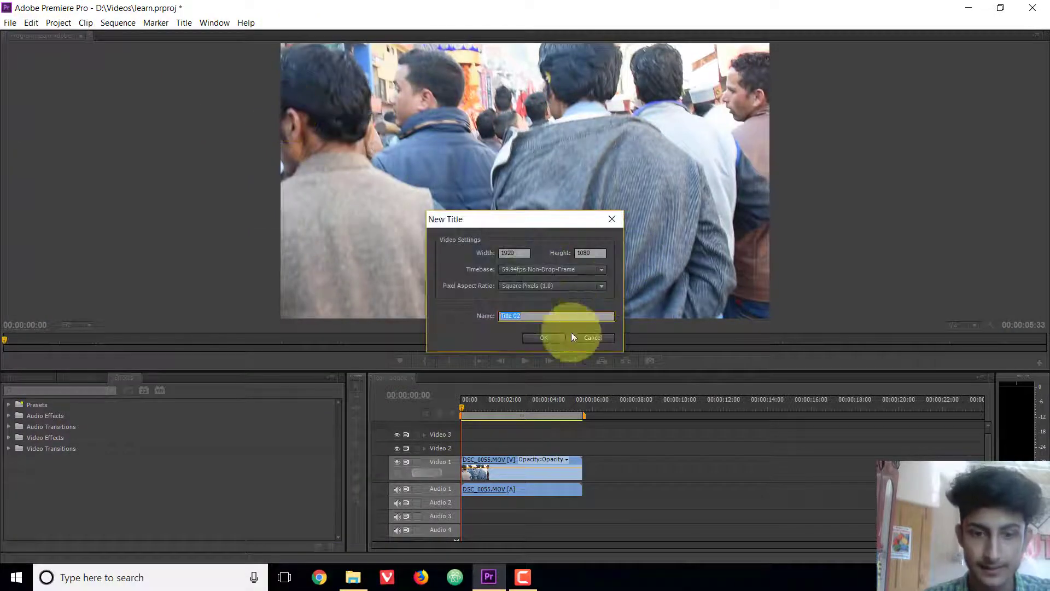
left_click(537, 336)
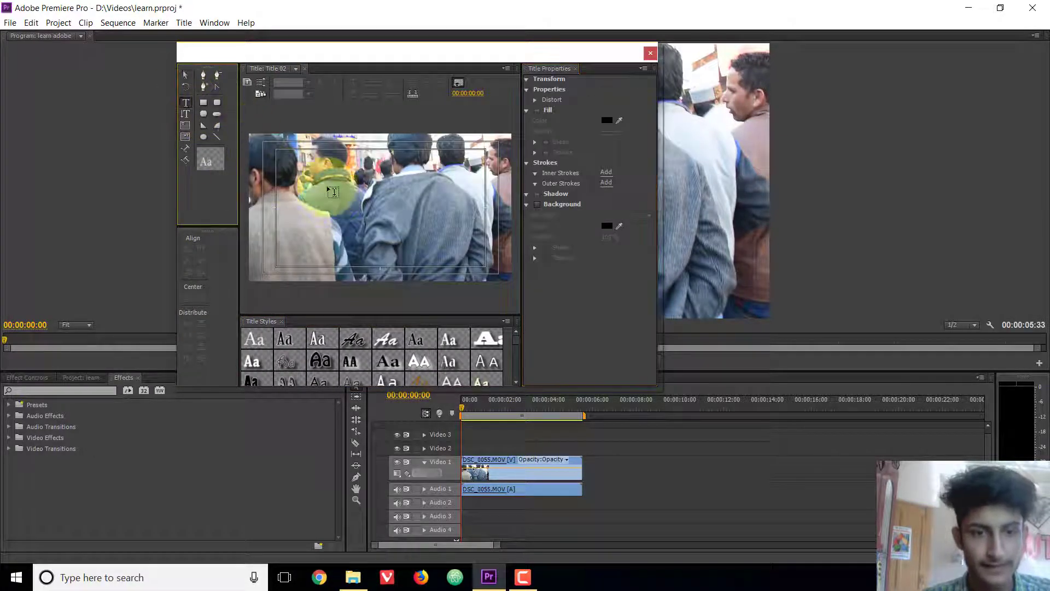
Step: Type 'Shivratri video' on the title canvas and select all of it
left_click(320, 201)
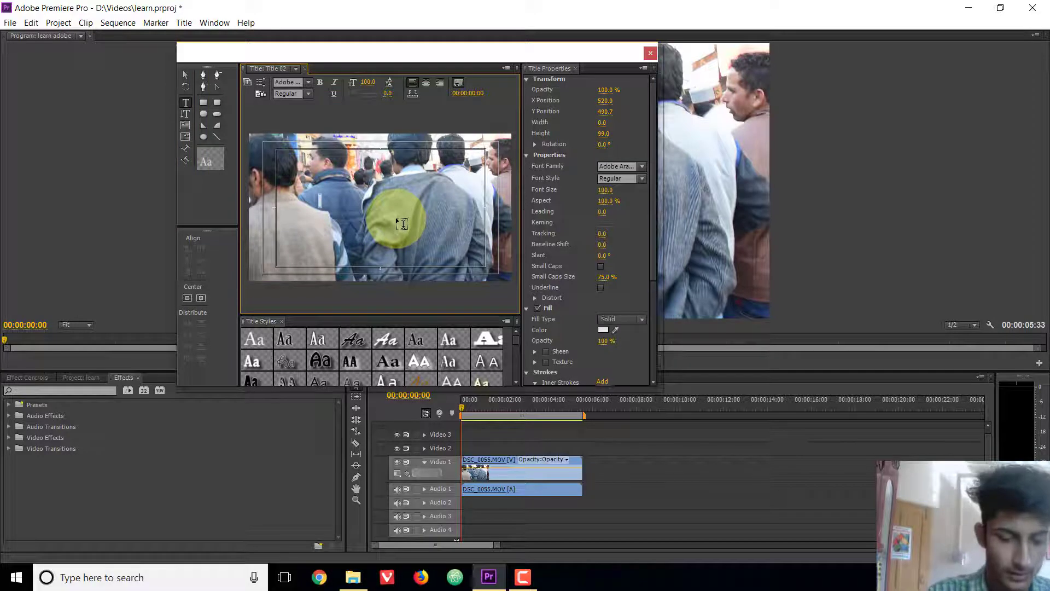
type("Shi")
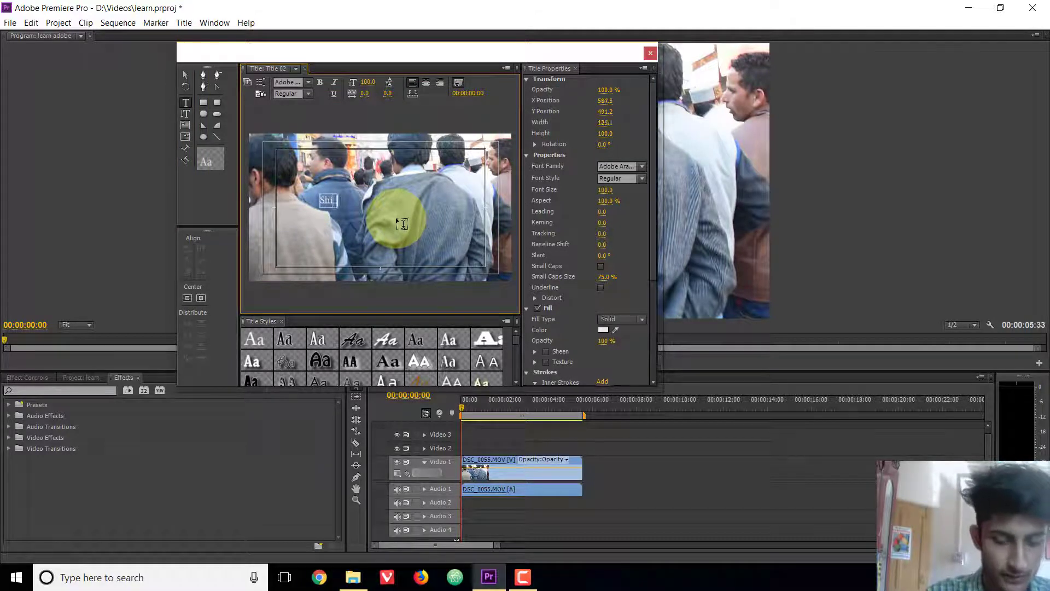
type("vratri")
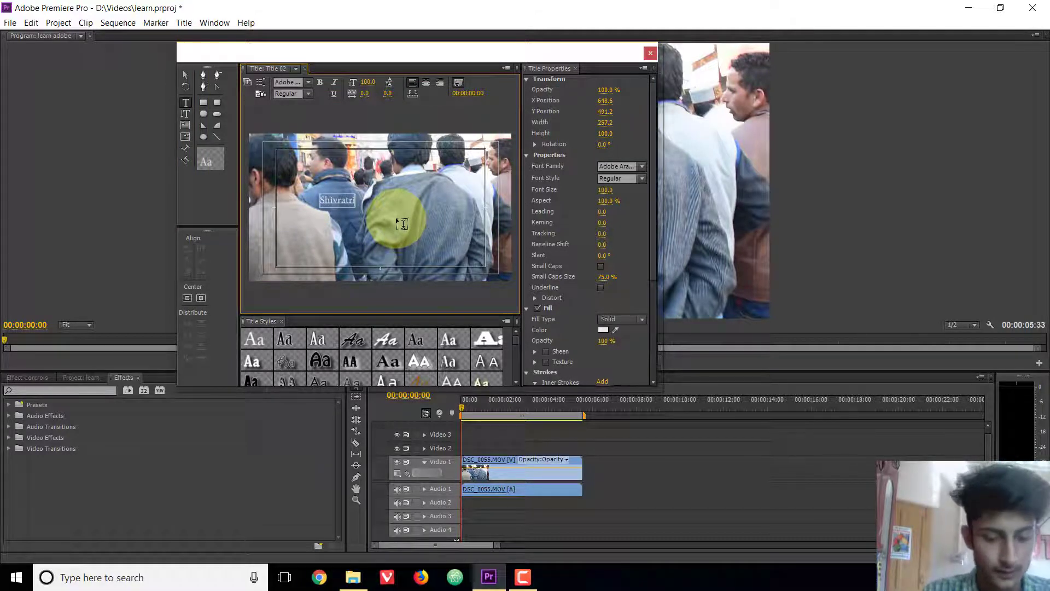
type(" video")
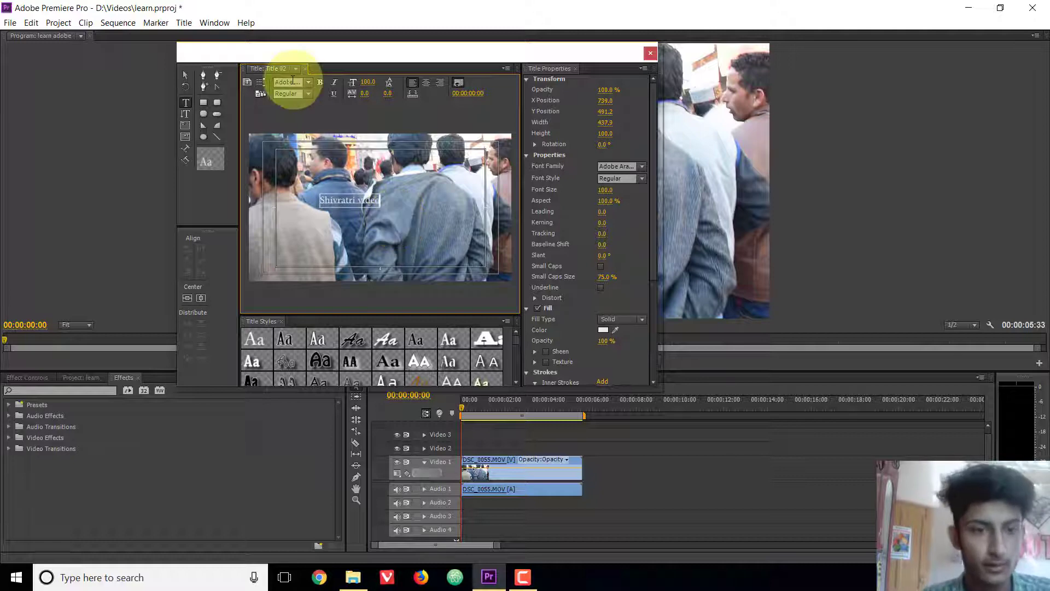
key("ctrl+a")
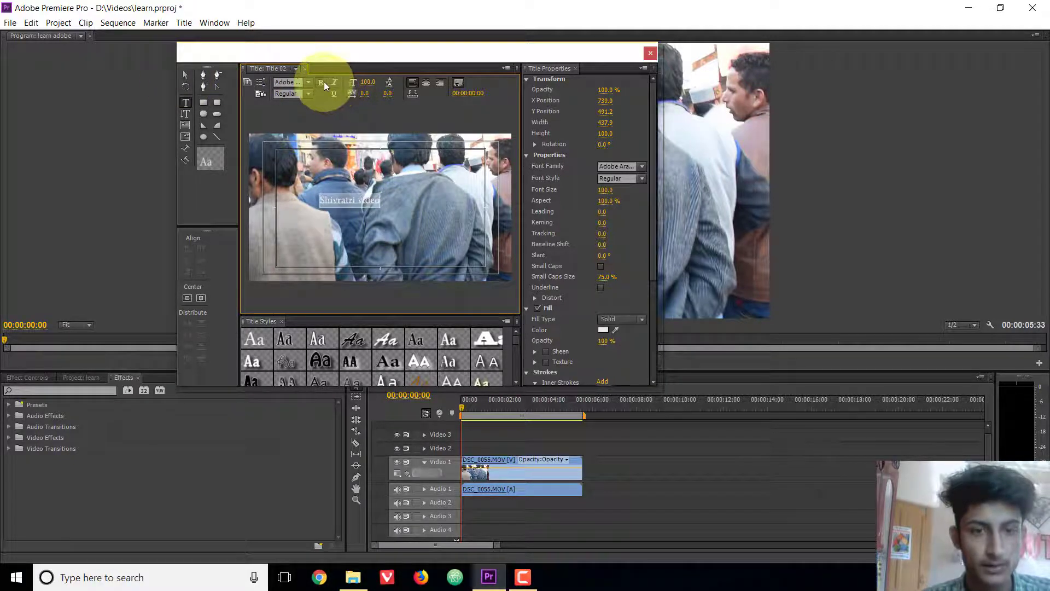
Step: Make the title text bold and enlarge it to size 304 across the frame
left_click(324, 81)
left_click(186, 74)
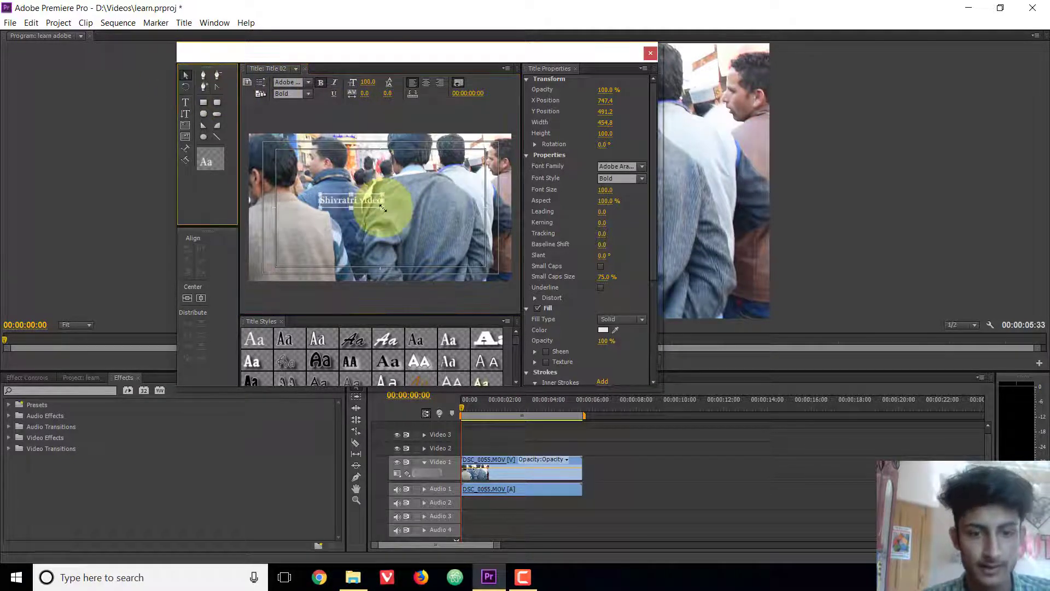
left_click_drag(382, 208, 472, 230)
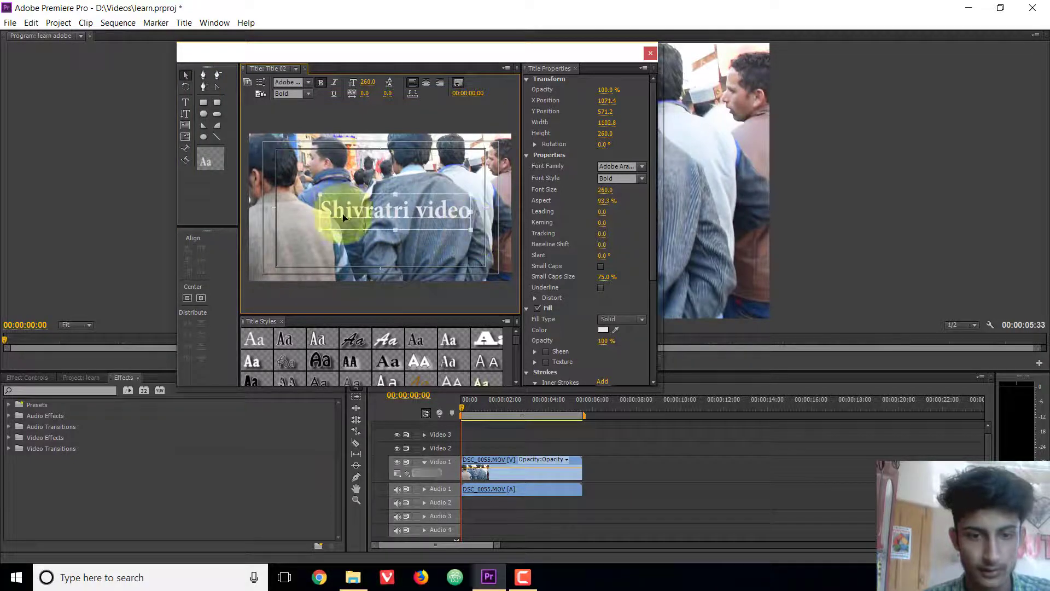
left_click_drag(320, 194, 284, 190)
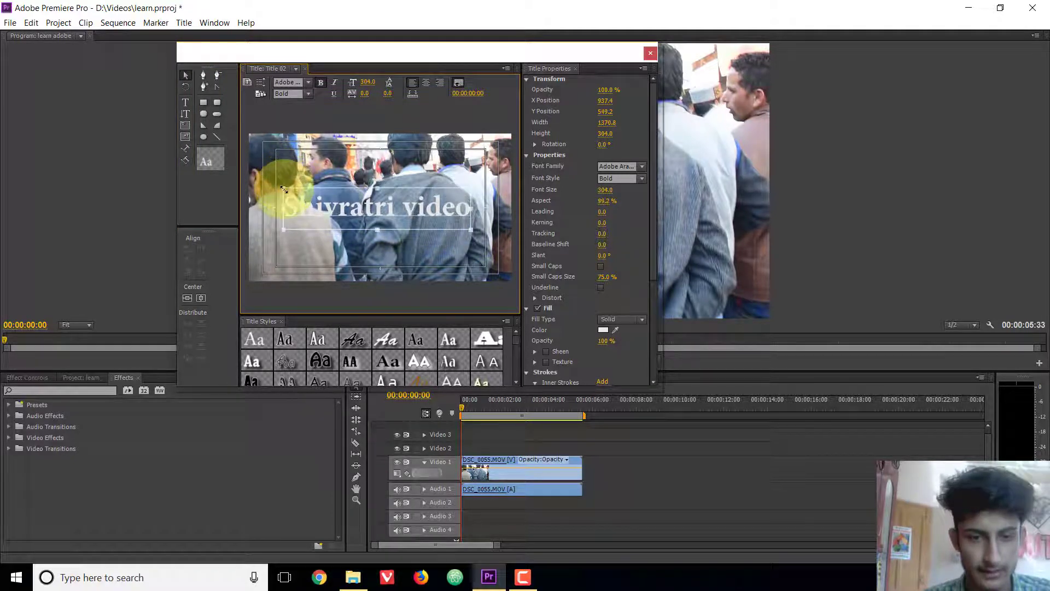
left_click(411, 245)
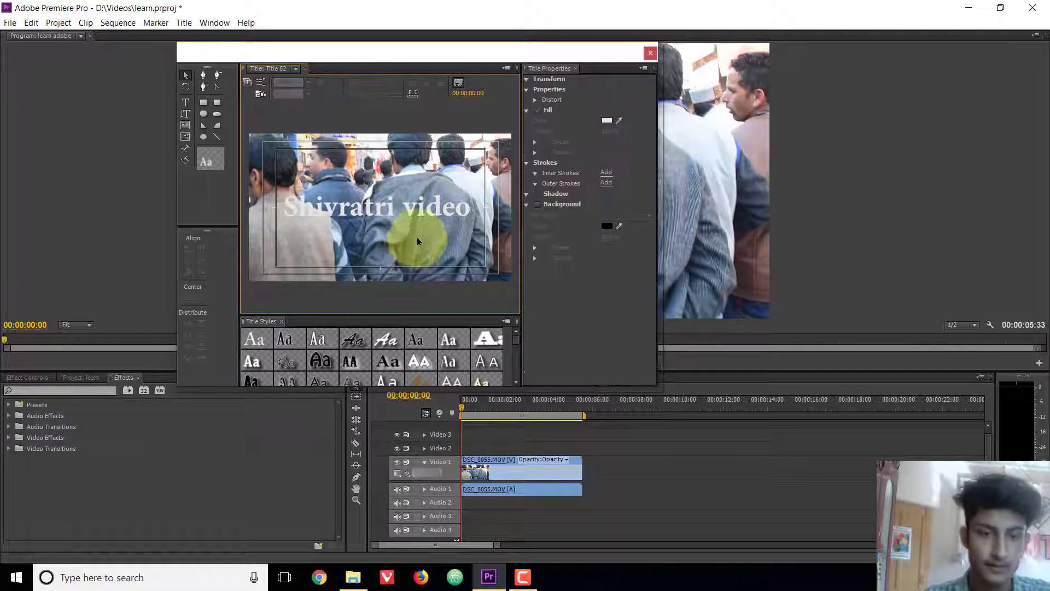
Step: Place Title 02 on Video 2 at 0:00, matching the 5:33 crowd clip, and preview playback
left_click(651, 52)
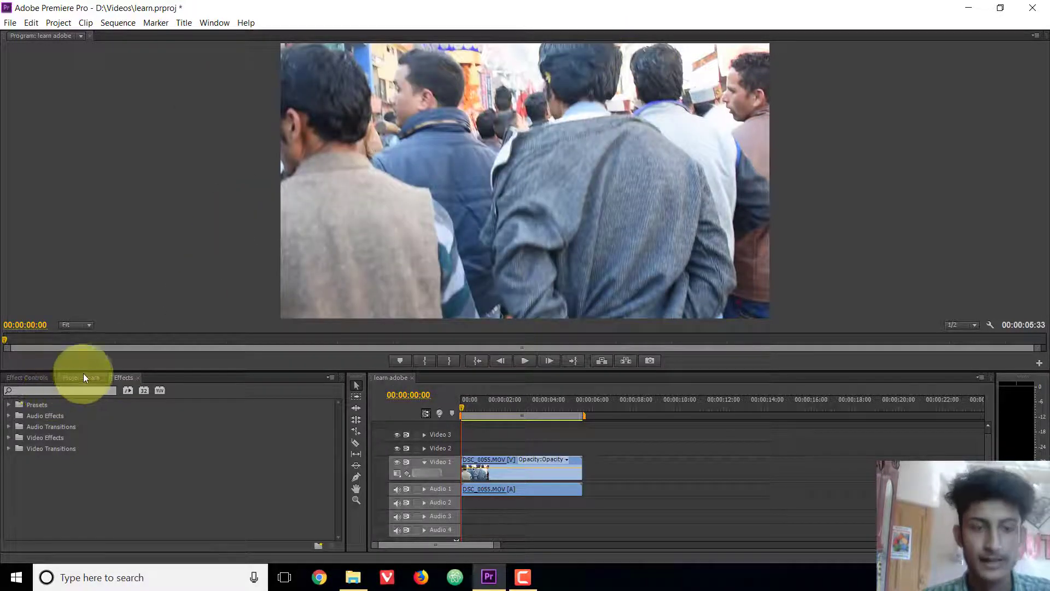
left_click(83, 378)
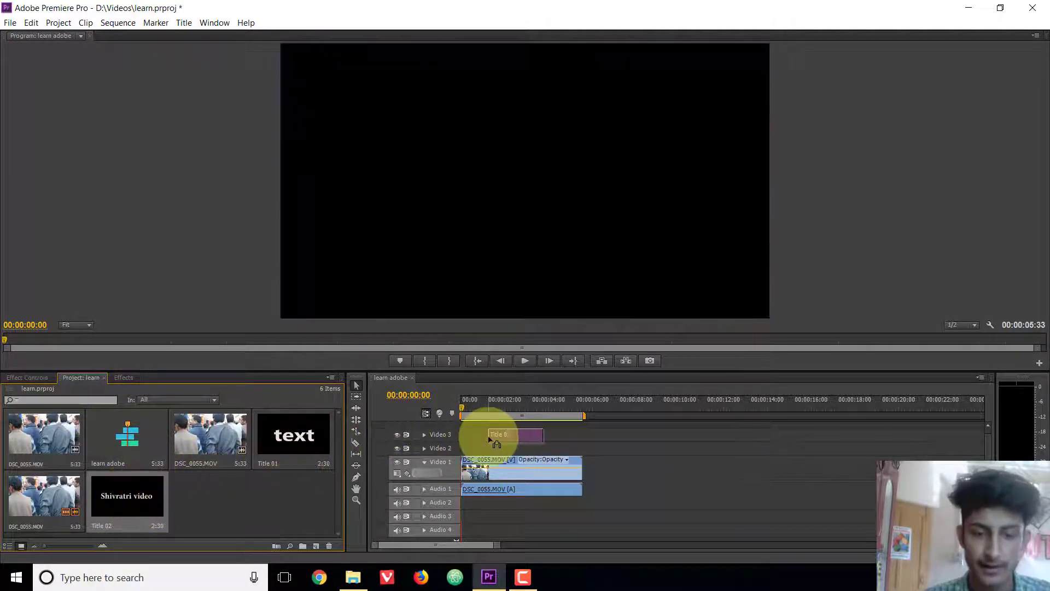
left_click_drag(218, 468, 577, 449)
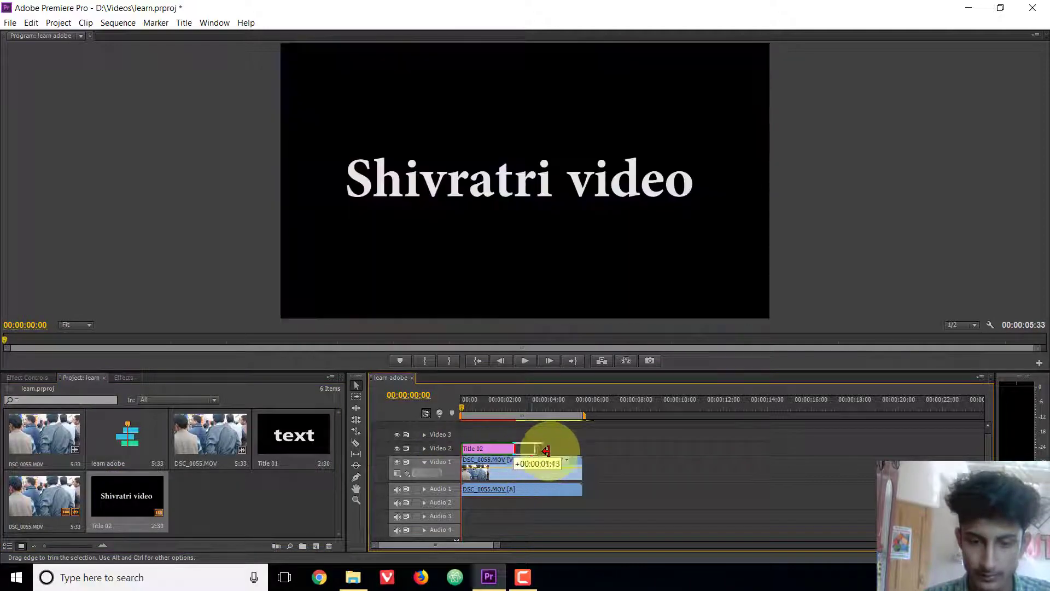
key("space")
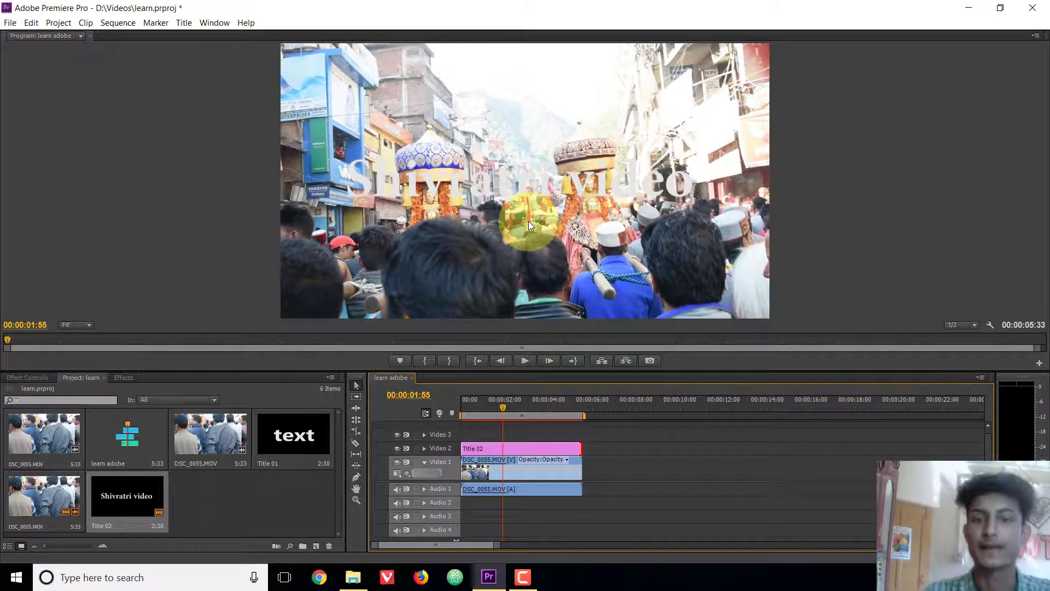
key("space")
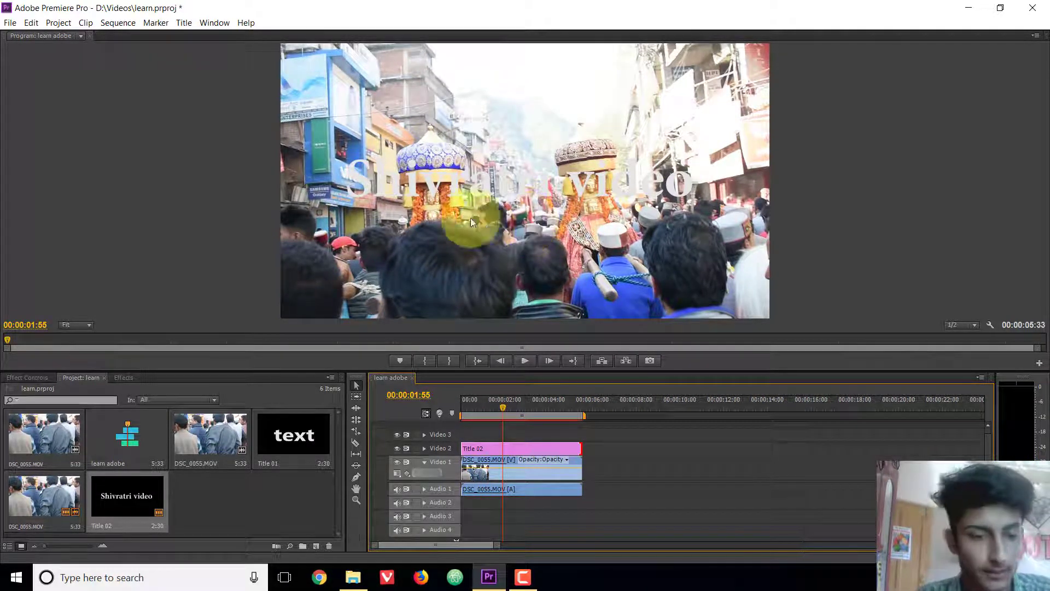
Step: Expand Video Effects > Keying in the Effects panel
left_click(121, 377)
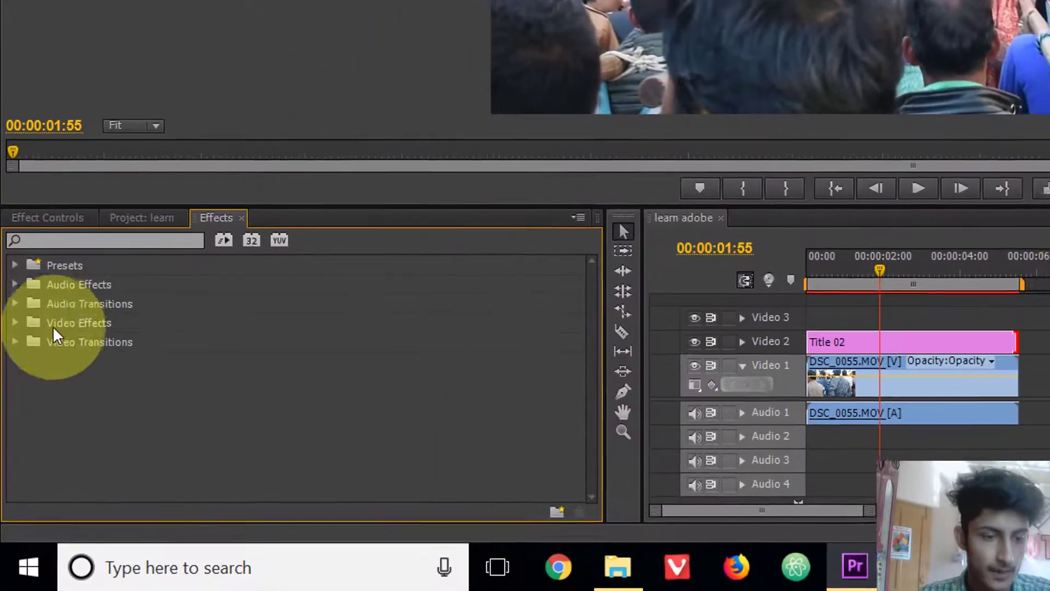
left_click(15, 321)
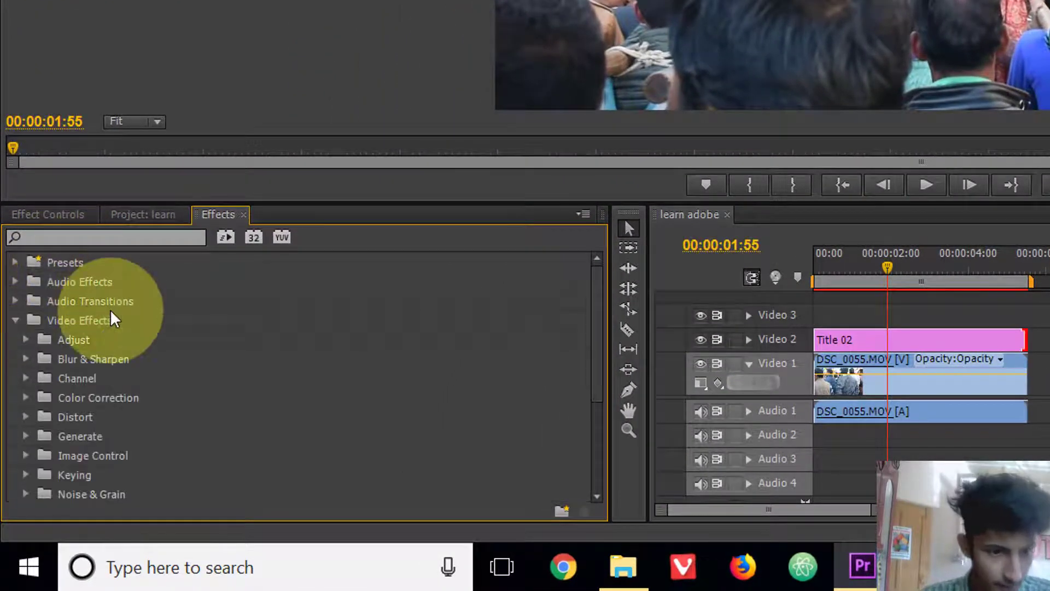
scroll(117, 317, "down", 1)
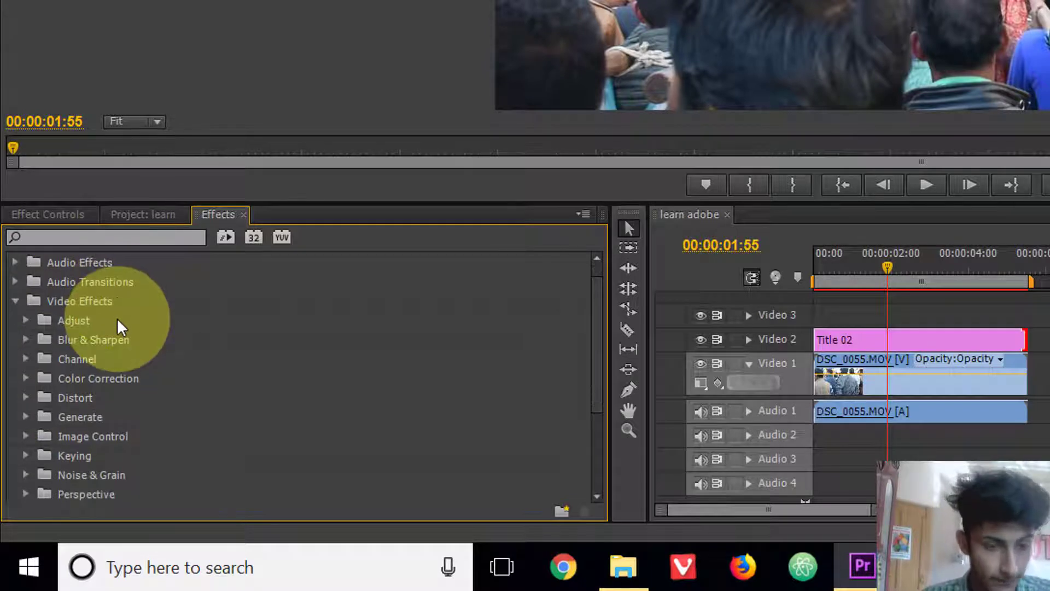
left_click(26, 455)
scroll(117, 408, "down", 2)
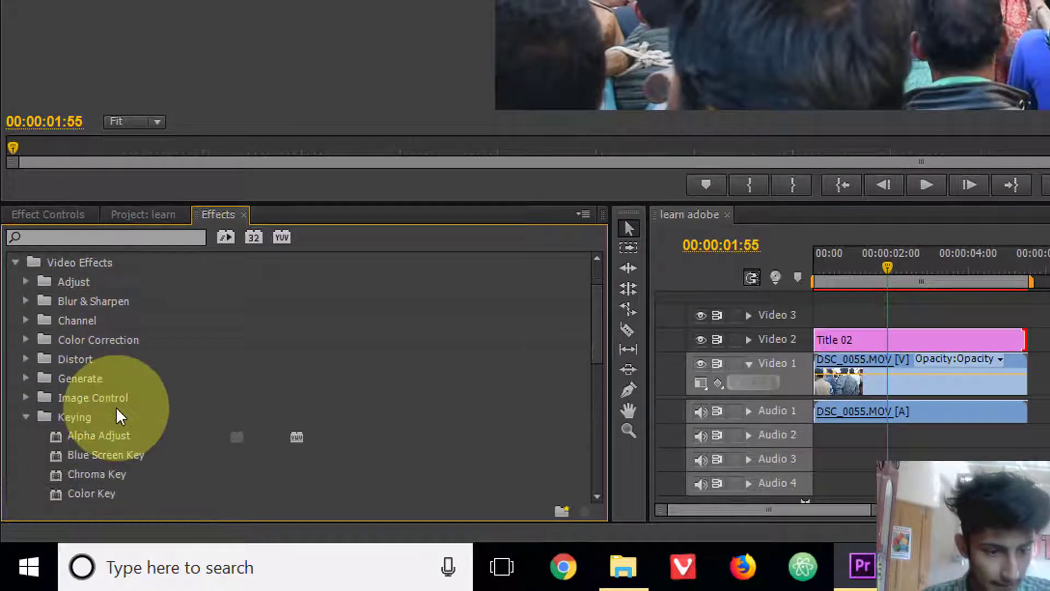
scroll(119, 407, "down", 1)
scroll(120, 407, "down", 1)
scroll(120, 406, "down", 3)
scroll(121, 408, "down", 1)
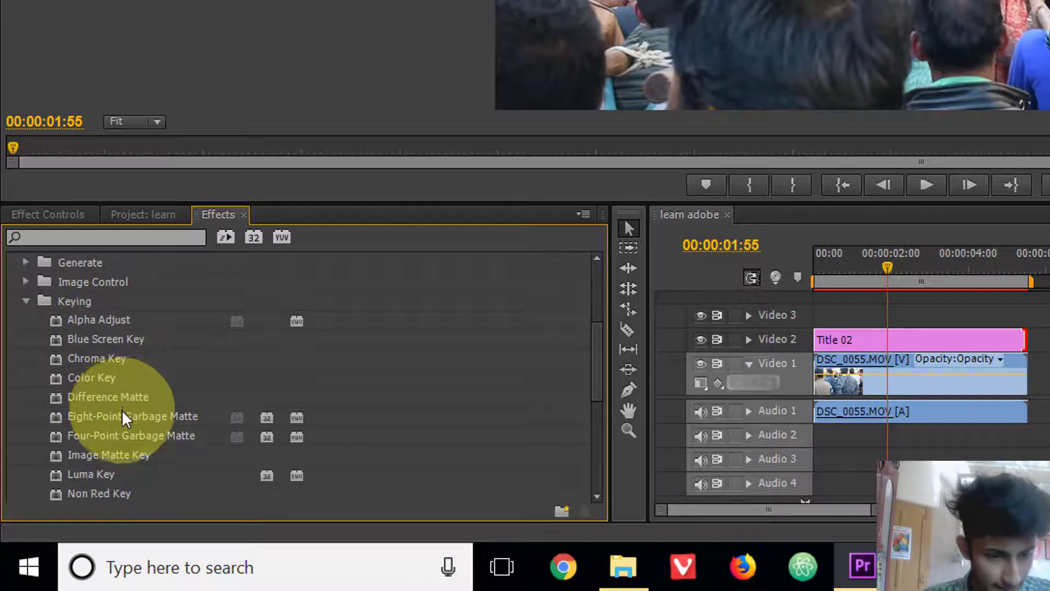
scroll(136, 411, "down", 1)
scroll(148, 396, "down", 4)
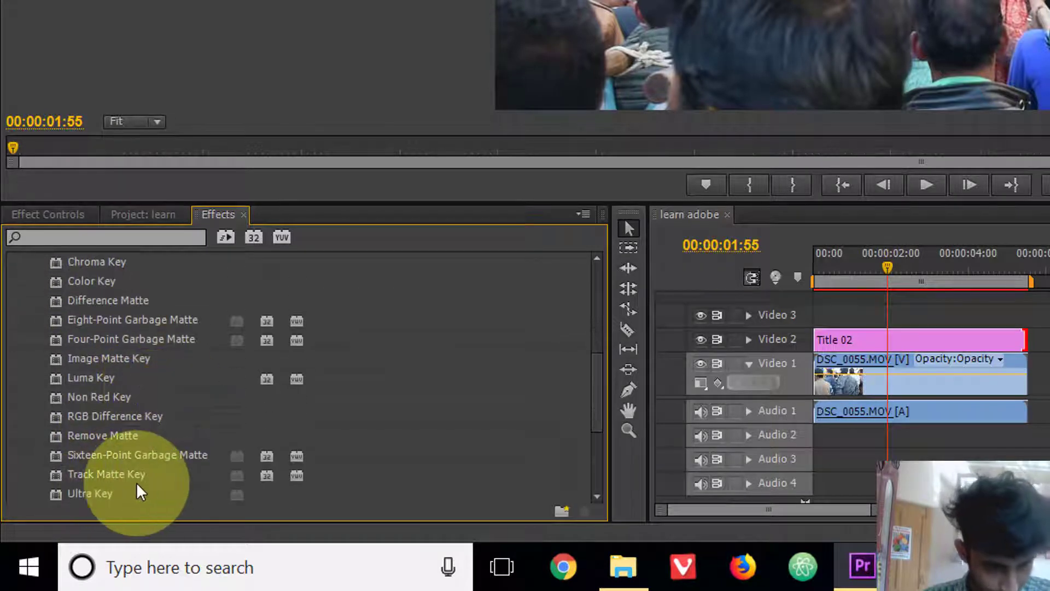
Step: Apply Track Matte Key to the DSC_0055.MOV clip on Video 1
left_click(103, 475)
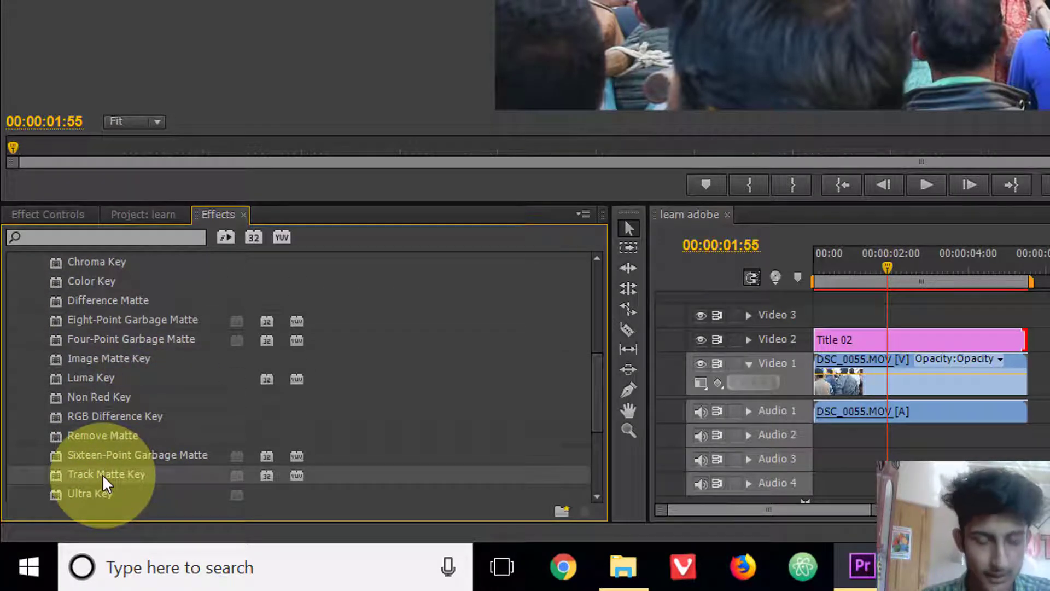
left_click_drag(103, 474, 861, 372)
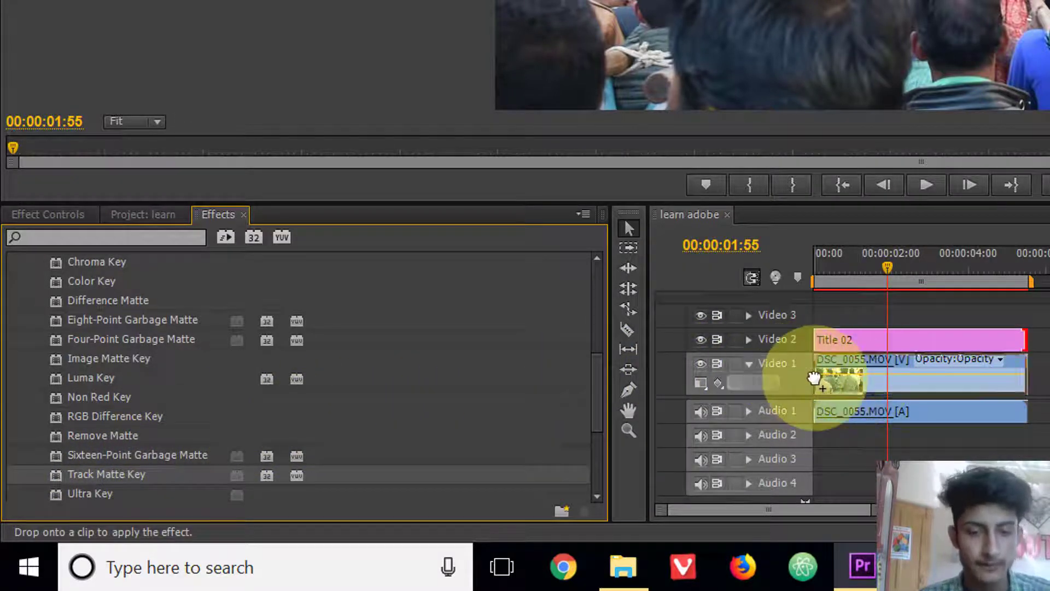
left_click_drag(861, 372, 839, 377)
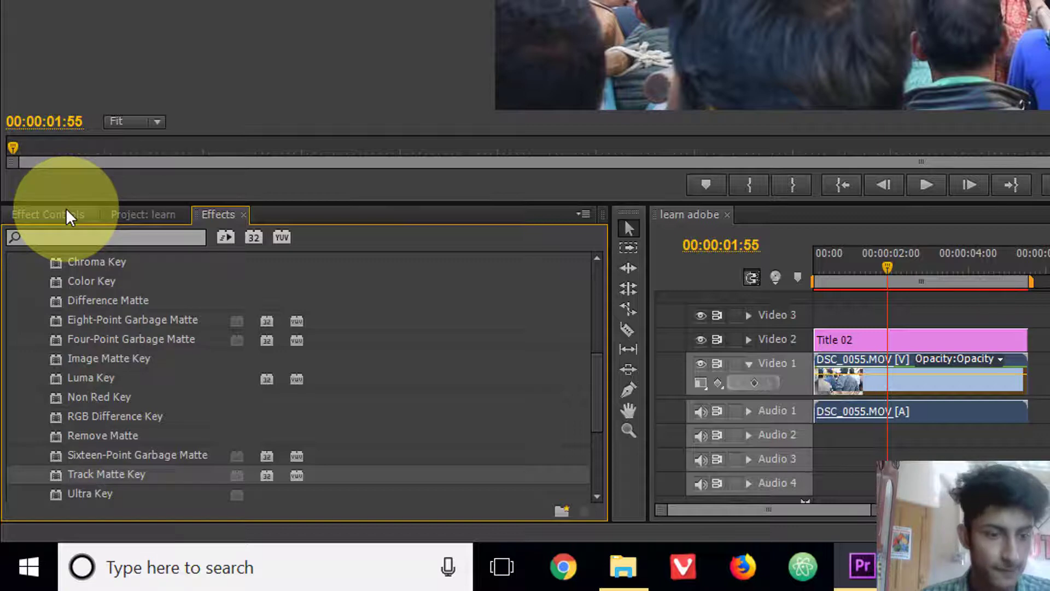
Step: In Effect Controls, set the Track Matte Key's Matte to Video 2
left_click(67, 216)
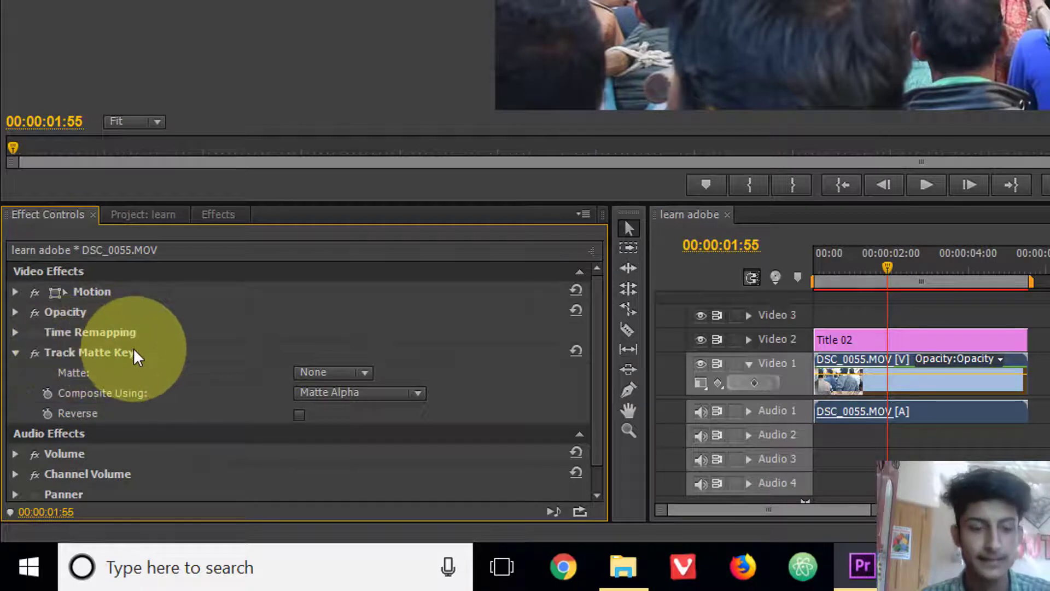
left_click(355, 371)
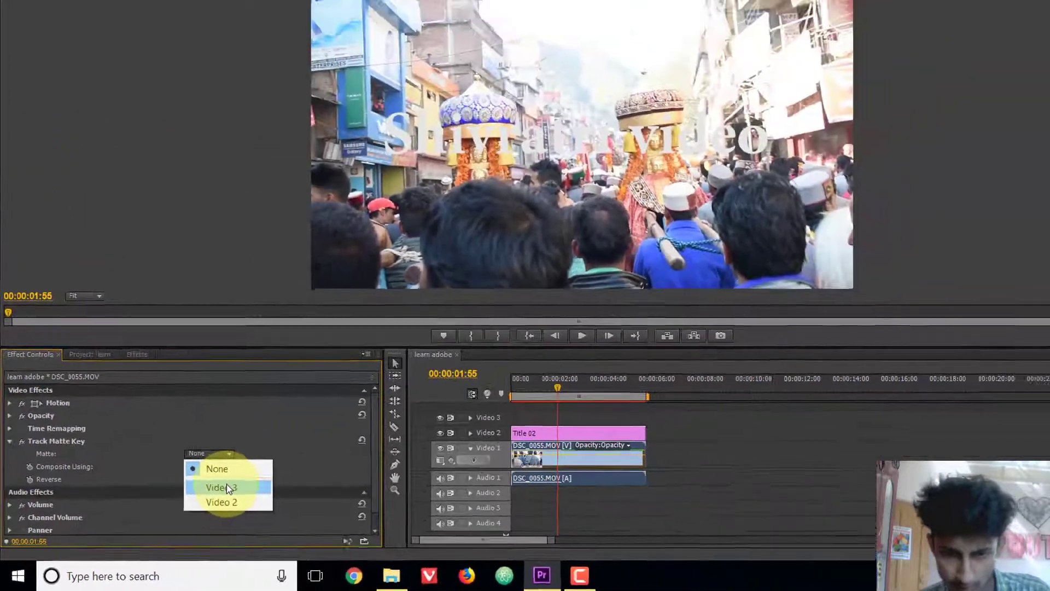
left_click(228, 488)
left_click(196, 466)
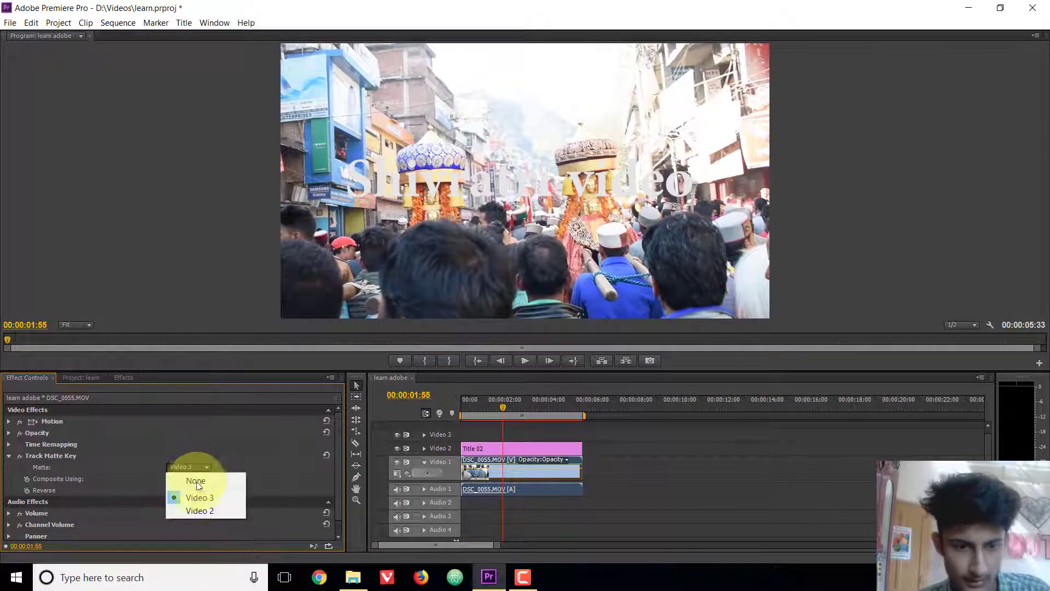
left_click(199, 510)
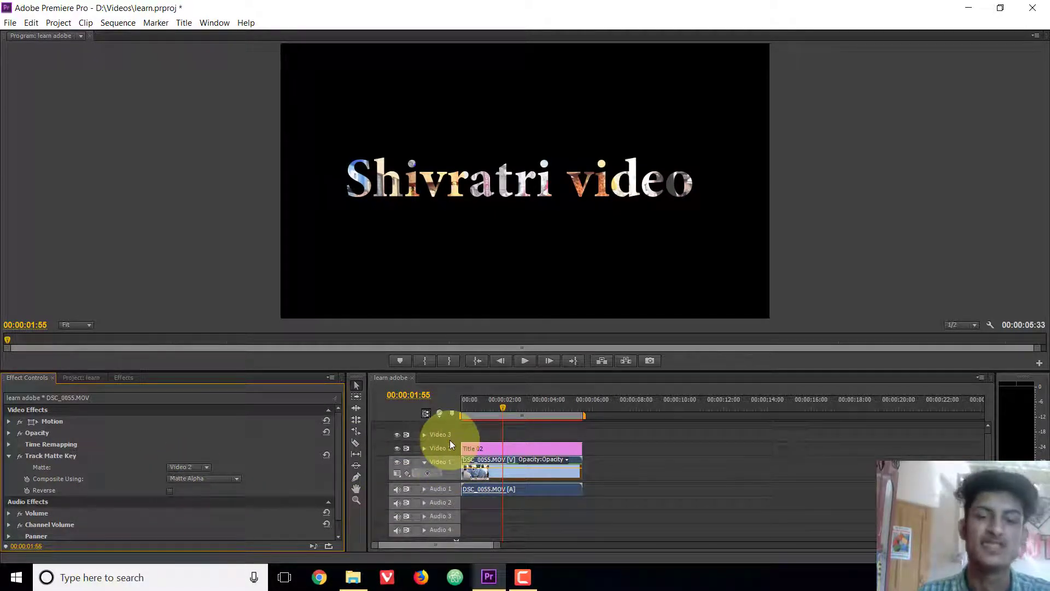
left_click(203, 466)
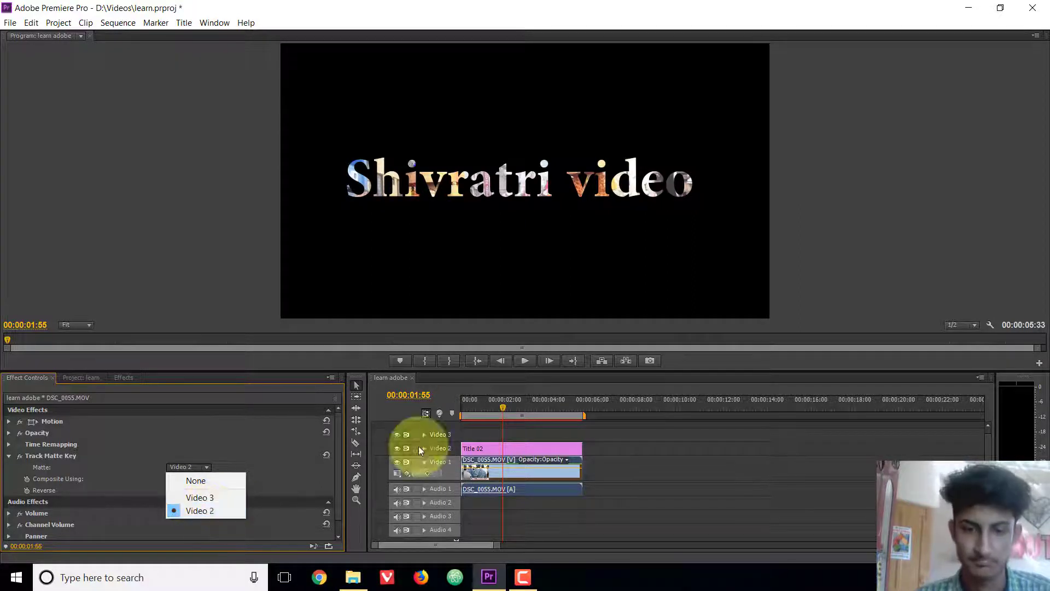
Step: Keep Video 2 as matte, rewind to 00:00:00:00, and play the sequence to preview
left_click(204, 511)
left_click_drag(502, 407, 426, 414)
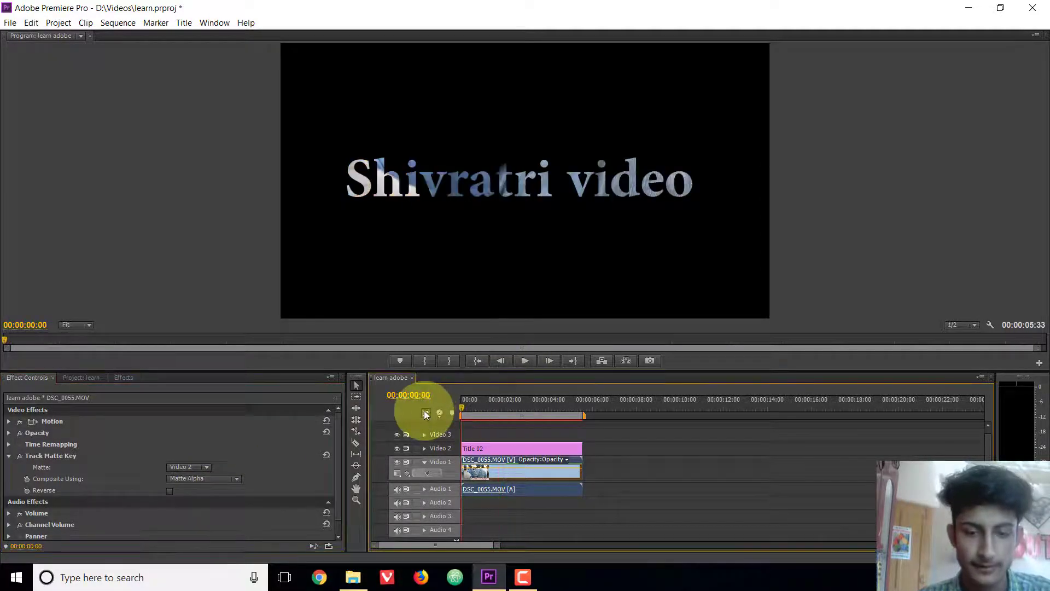
key("space")
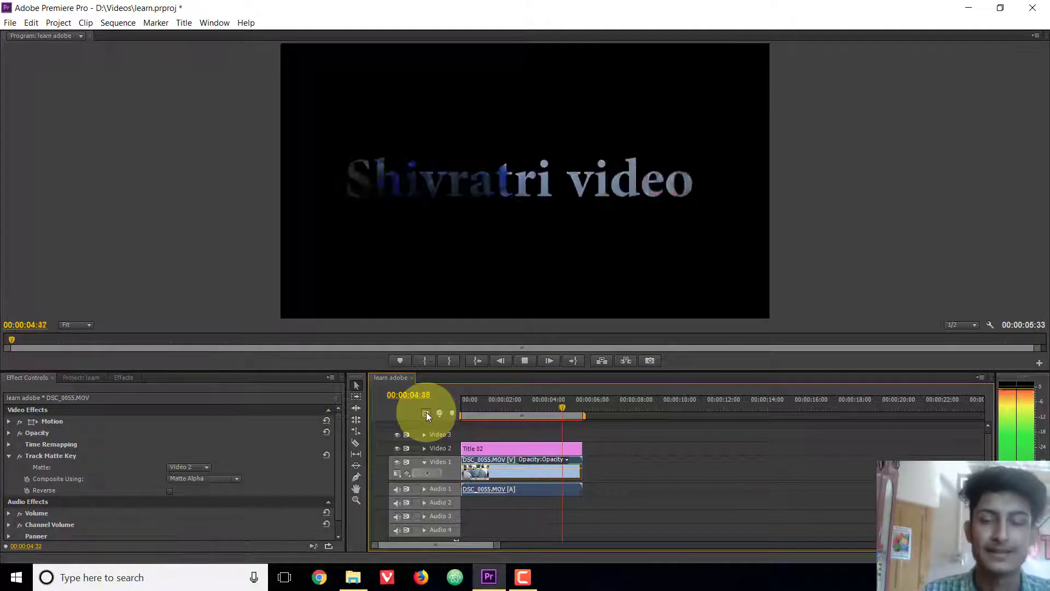
key("space")
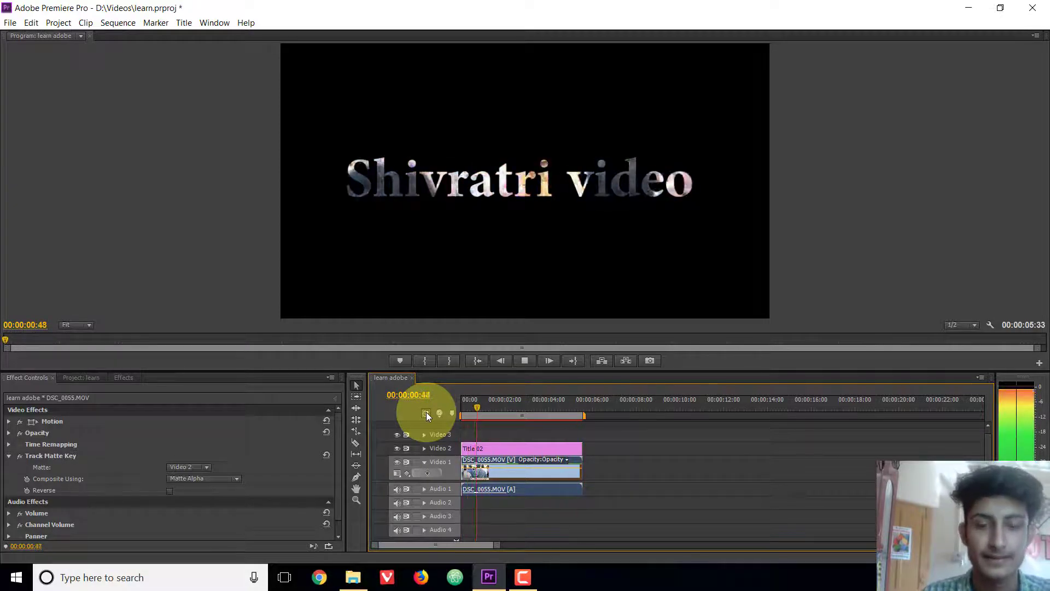